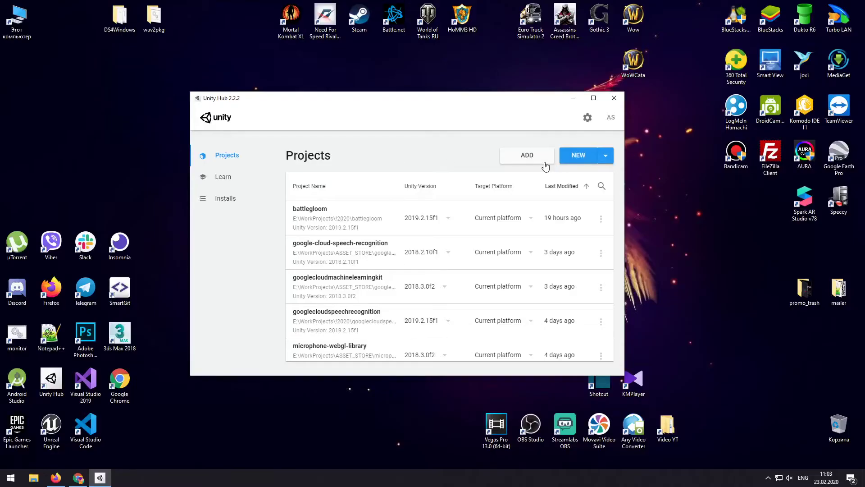
# Create a new 3D project 'test_uassetgc' in E:\WorkProjects\!2020 and open it
pyautogui.click(568, 160)
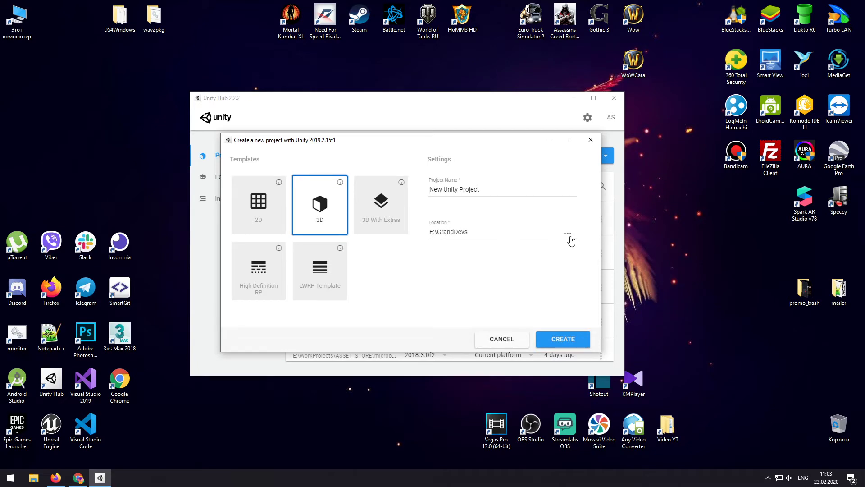
pyautogui.click(568, 234)
pyautogui.click(404, 127)
pyautogui.write('E:\\WorkProjects\\!2020\\test_uassetgc')
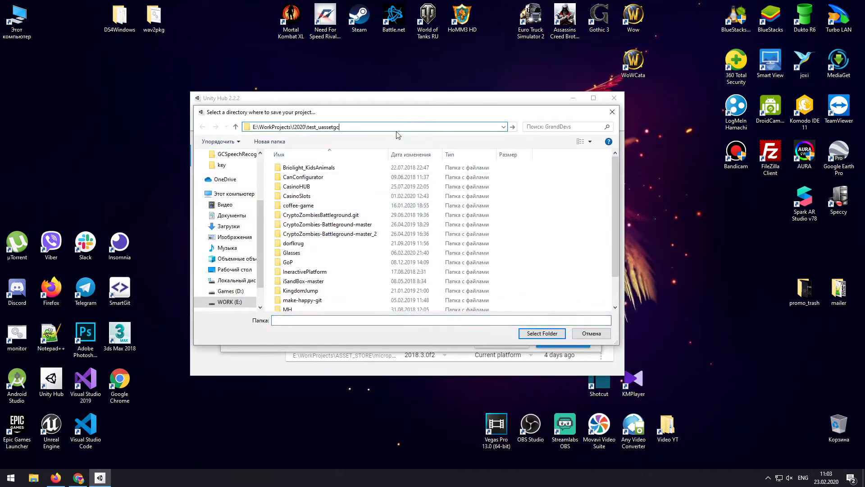
pyautogui.press('Return')
pyautogui.click(544, 334)
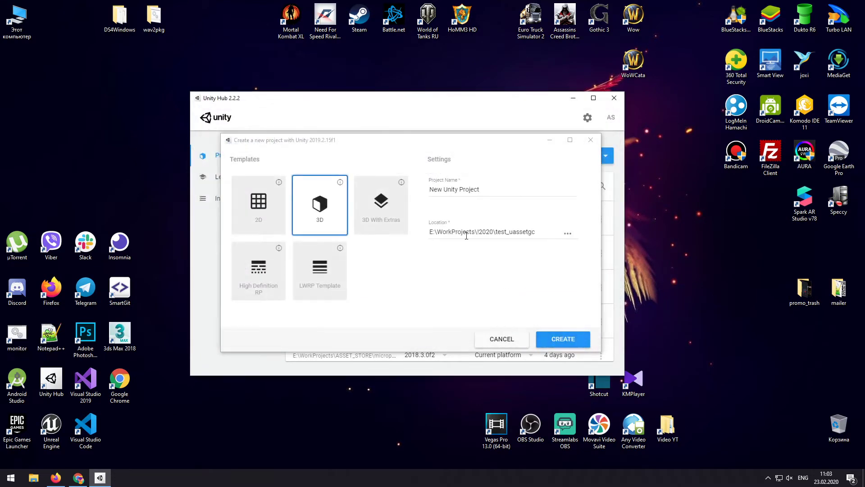
pyautogui.click(493, 192)
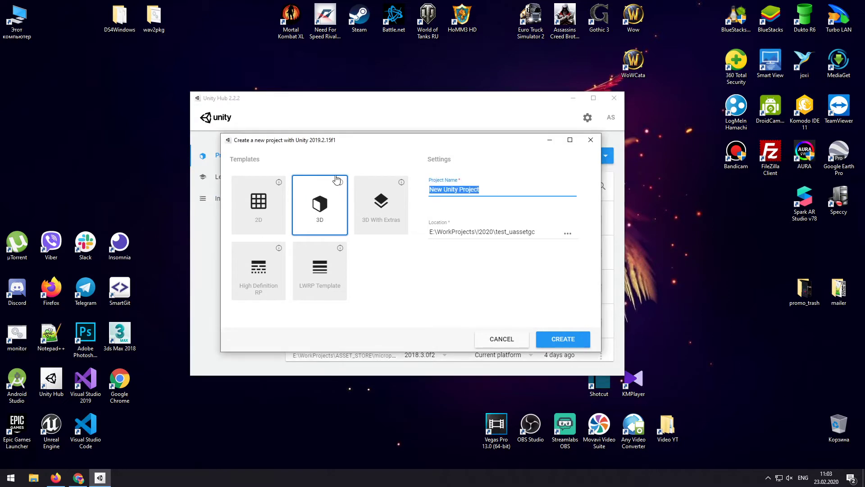
pyautogui.write('test_uassetgc')
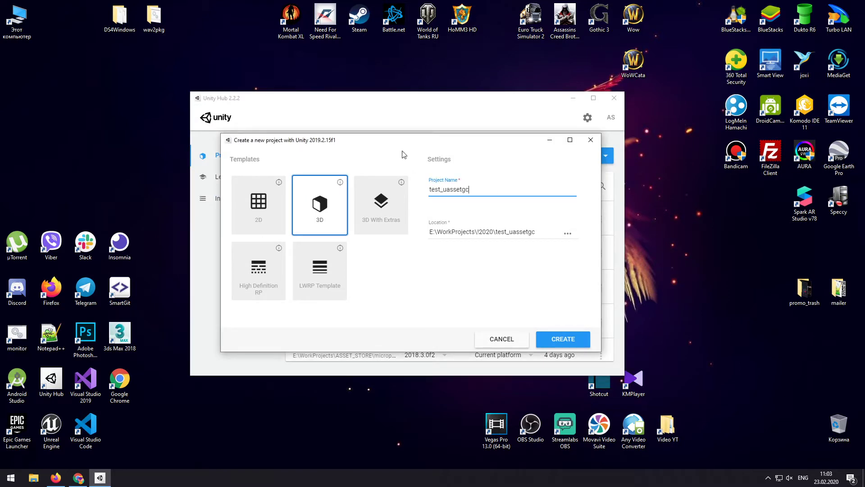
pyautogui.click(561, 340)
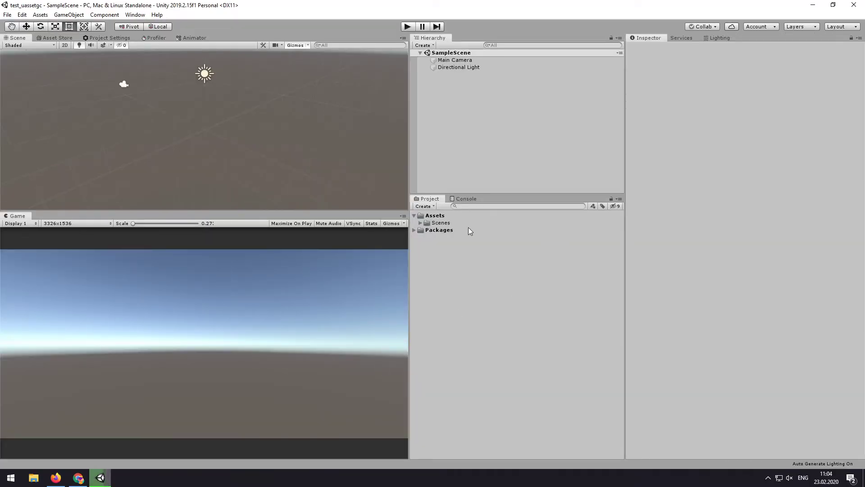
# Delete the Scenes folder from Assets
pyautogui.doubleClick(446, 223)
pyautogui.press('Delete')
pyautogui.press('Return')
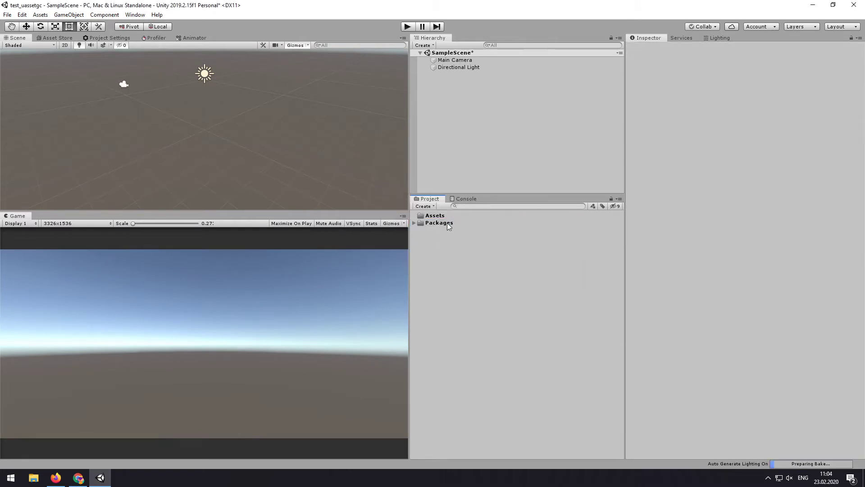
# Enlarge the Asset Store, search 'speech recognition' and open the Google Cloud Speech Recognition asset page
pyautogui.click(60, 38)
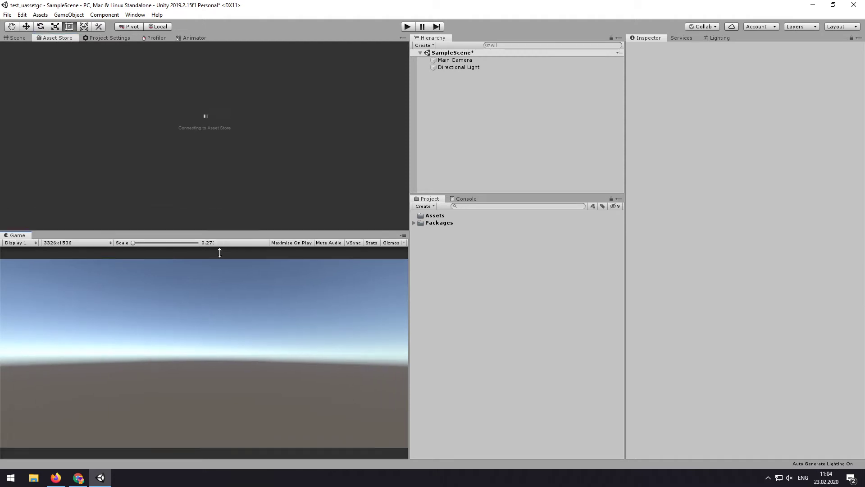
pyautogui.moveTo(219, 213); pyautogui.dragTo(220, 310)
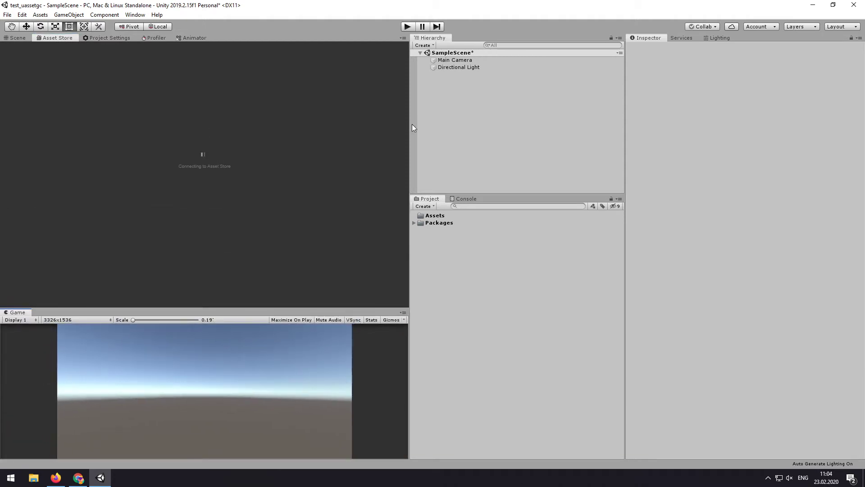
pyautogui.moveTo(411, 155); pyautogui.dragTo(460, 155)
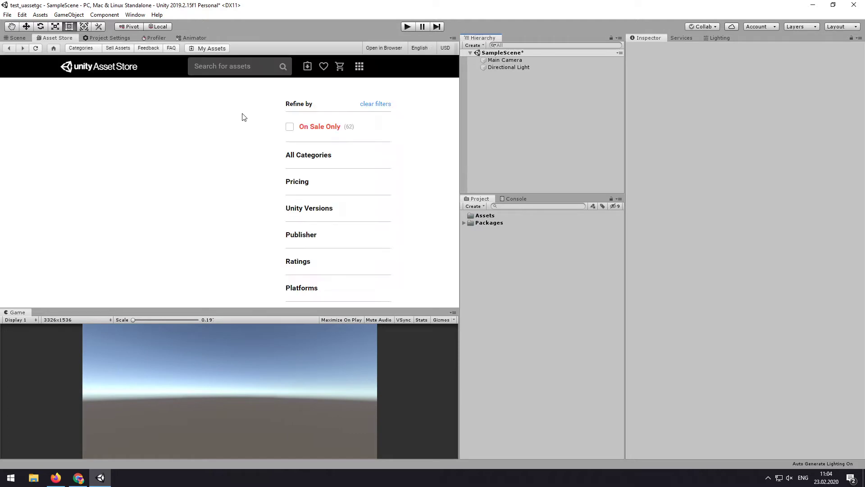
pyautogui.click(217, 68)
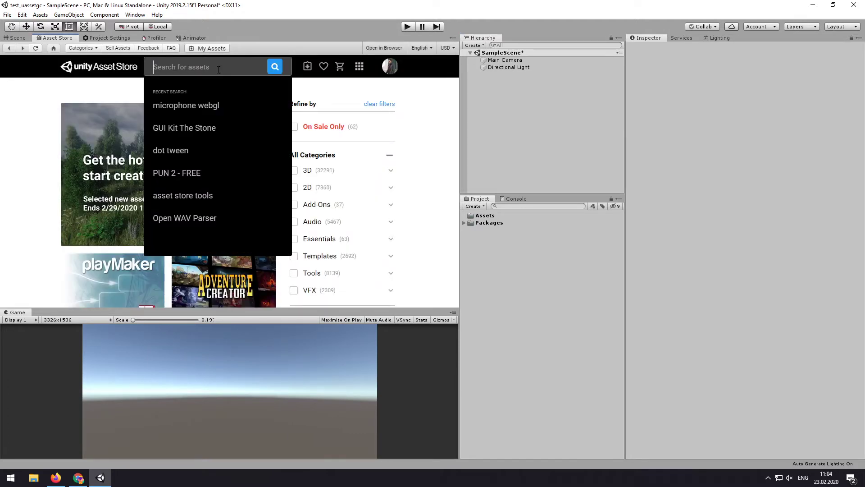
pyautogui.write('speech re')
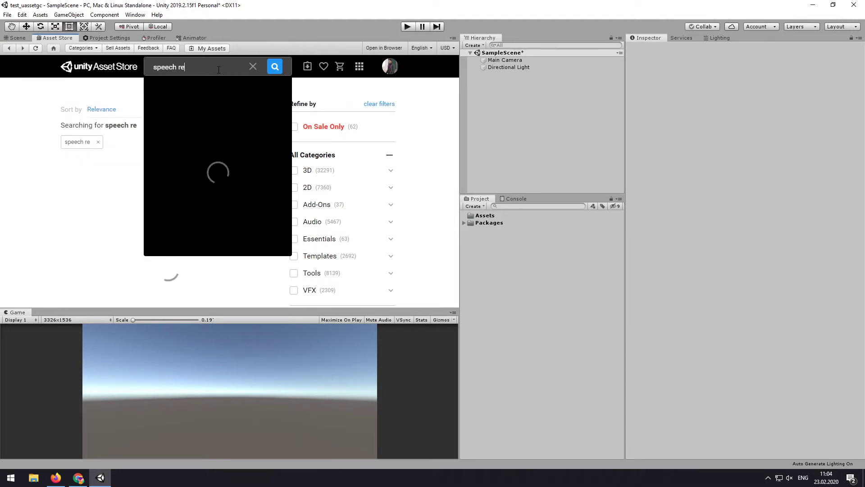
pyautogui.write('cognition')
pyautogui.press('Return')
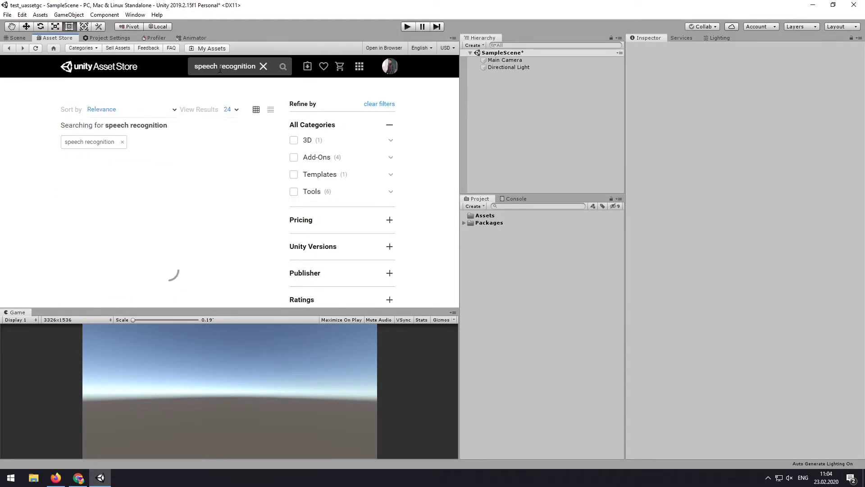
pyautogui.scroll(-1, 207, 183)
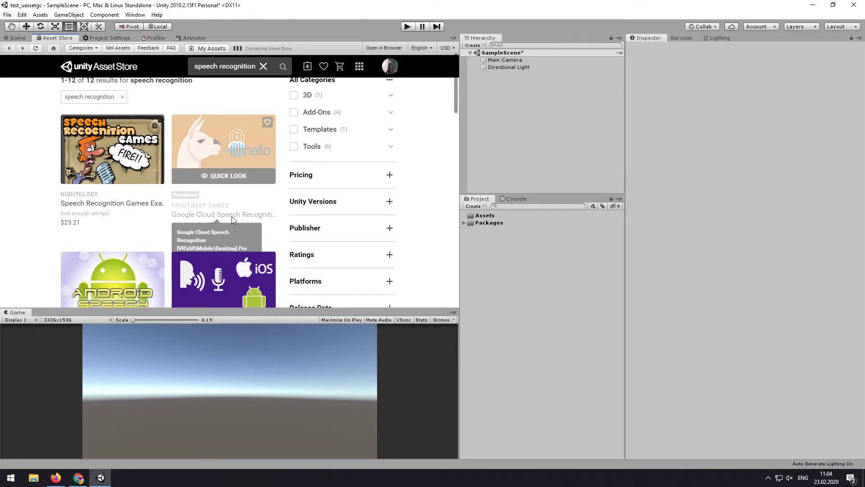
pyautogui.click(233, 219)
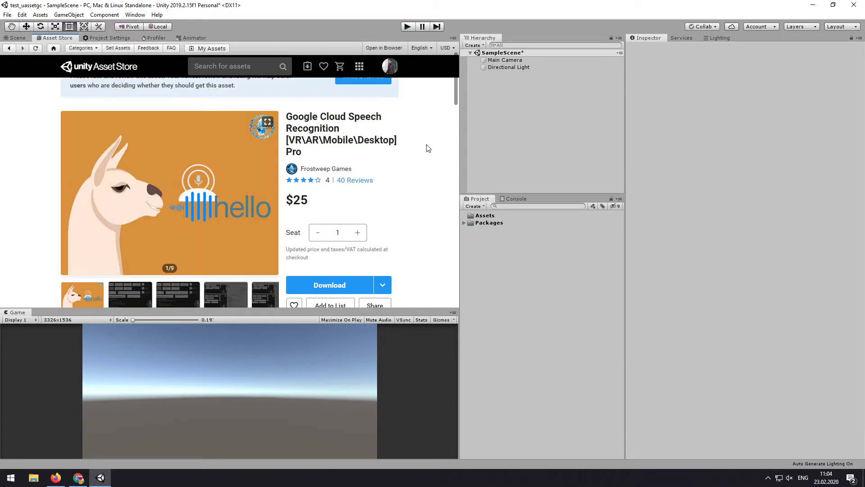
# Download and import all files of Google Cloud Speech Recognition Pro, then shrink the Asset Store area
pyautogui.click(351, 287)
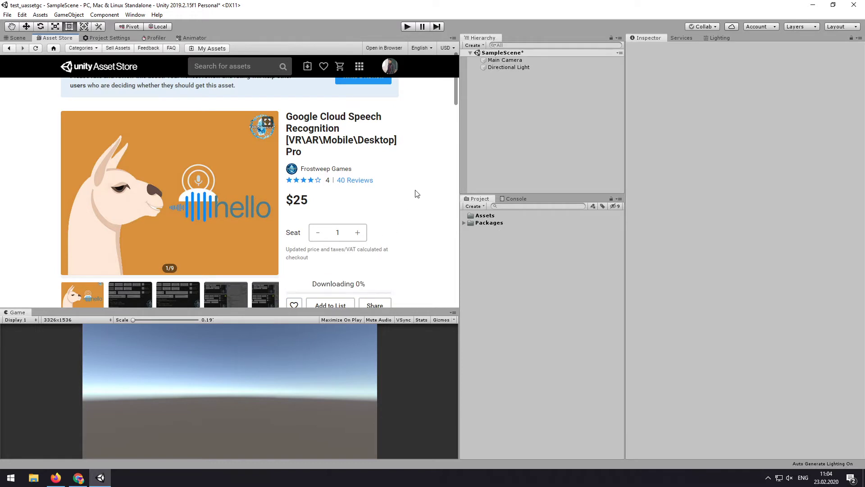
pyautogui.scroll(-1, 416, 194)
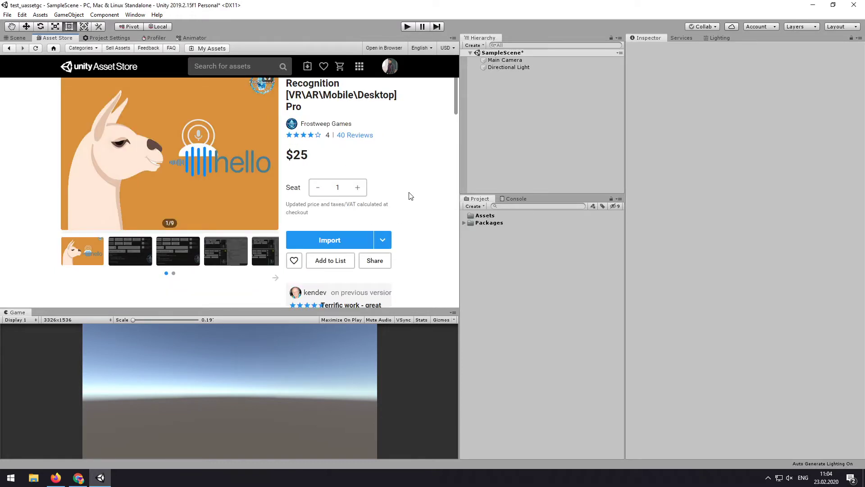
pyautogui.click(356, 245)
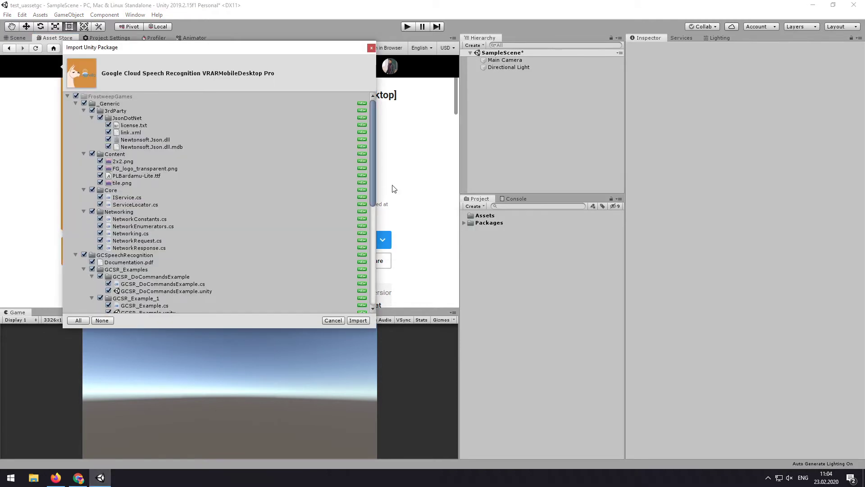
pyautogui.click(358, 320)
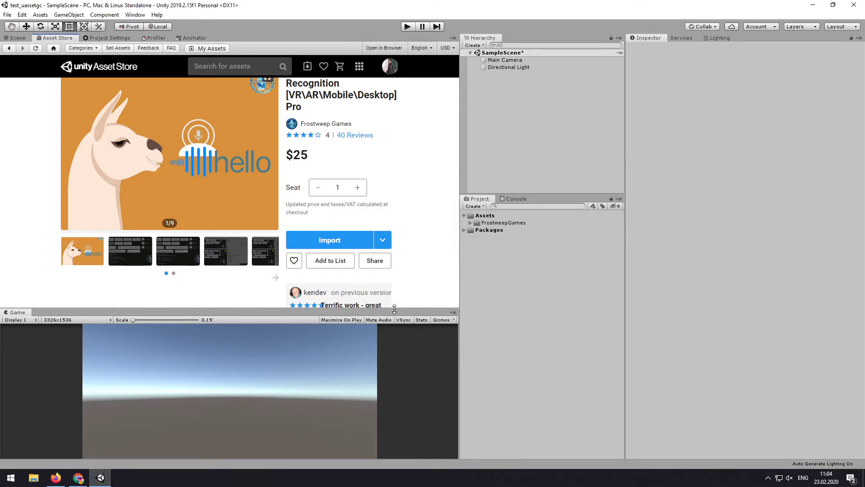
pyautogui.moveTo(394, 310); pyautogui.dragTo(398, 222)
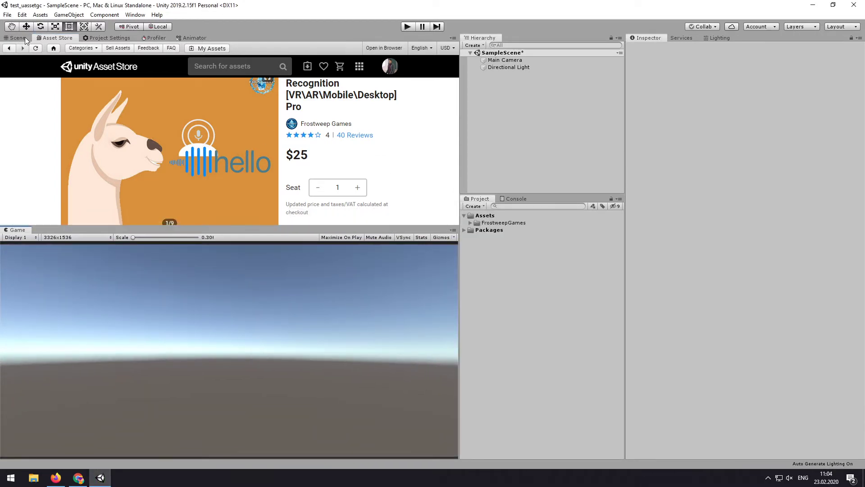
# Open the GCSR_Example scene from FrostweepGames > GCSpeechRecognition > GCSR_Examples
pyautogui.click(9, 39)
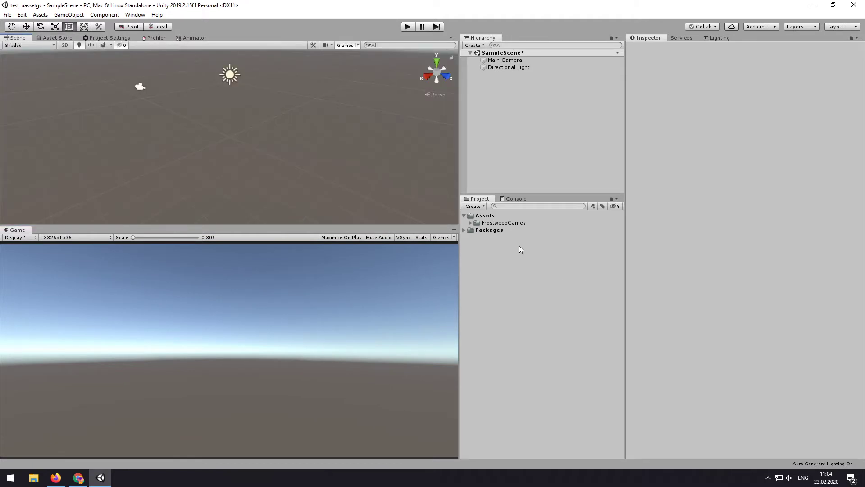
pyautogui.click(525, 224)
pyautogui.press('Right')
pyautogui.press('Down')
pyautogui.press('Down')
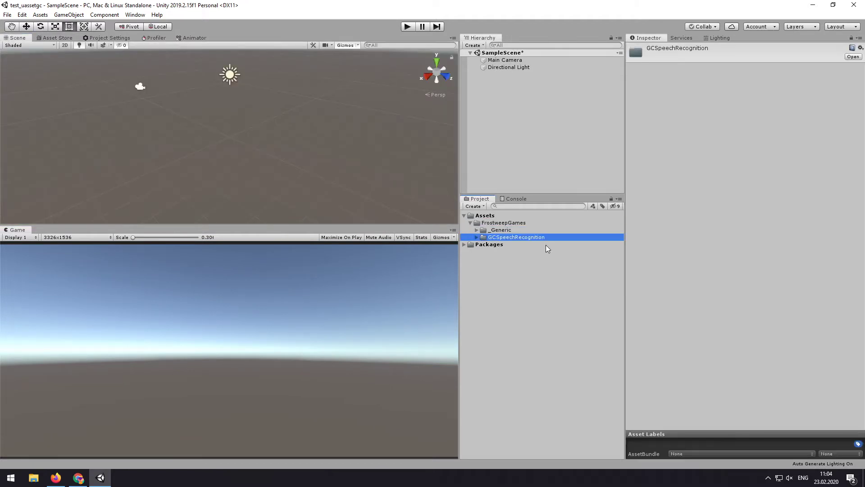
pyautogui.press('Right')
pyautogui.press('Down')
pyautogui.press('Down')
pyautogui.press('Down')
pyautogui.press('Up')
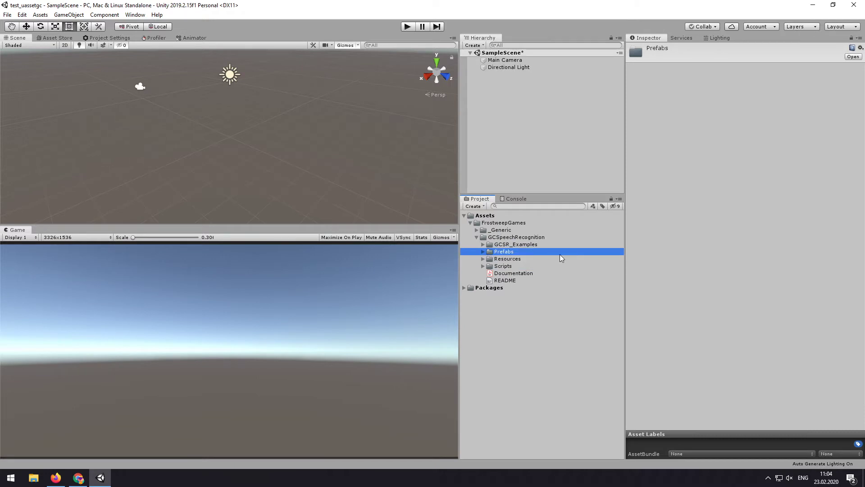
pyautogui.press('Up')
pyautogui.press('Right')
pyautogui.press('Down')
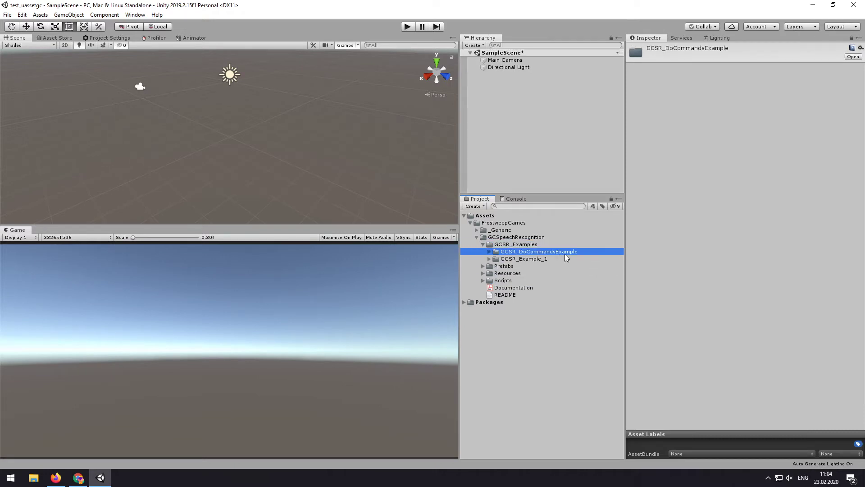
pyautogui.press('Down')
pyautogui.press('Right')
pyautogui.press('Down')
pyautogui.press('Return')
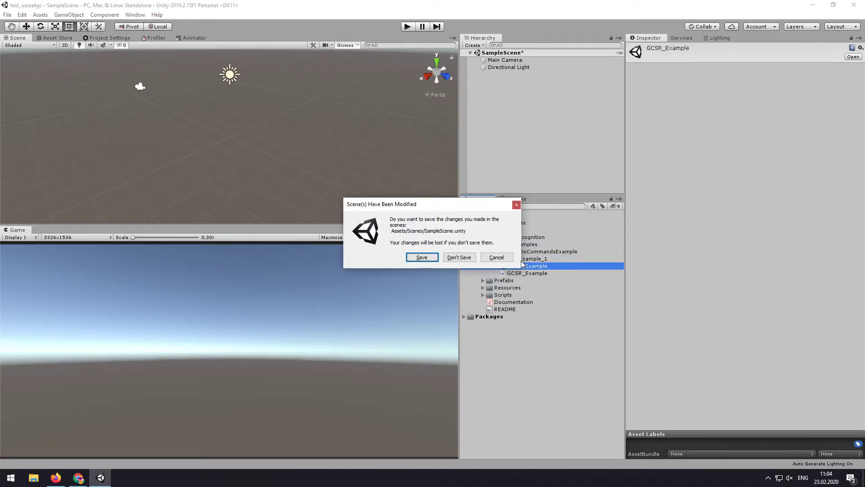
pyautogui.click(459, 257)
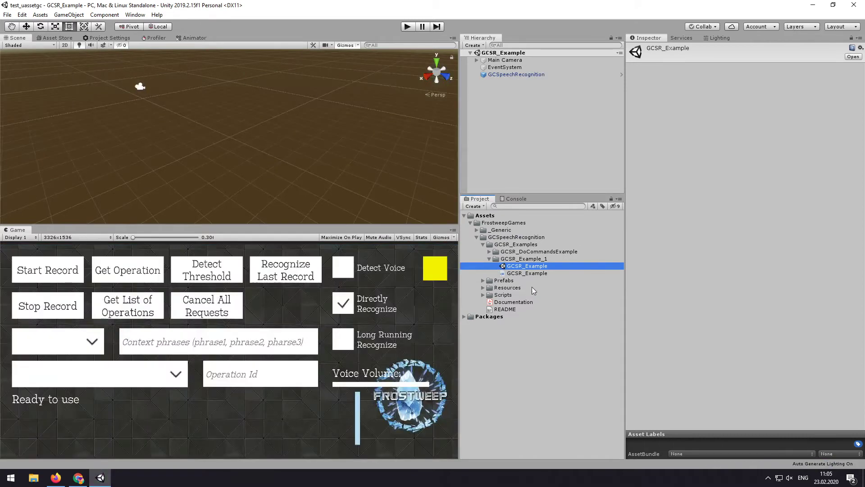
# Preview the game at 1920x1080, make the Game view taller, and select GCSpeechRecognition
pyautogui.click(68, 236)
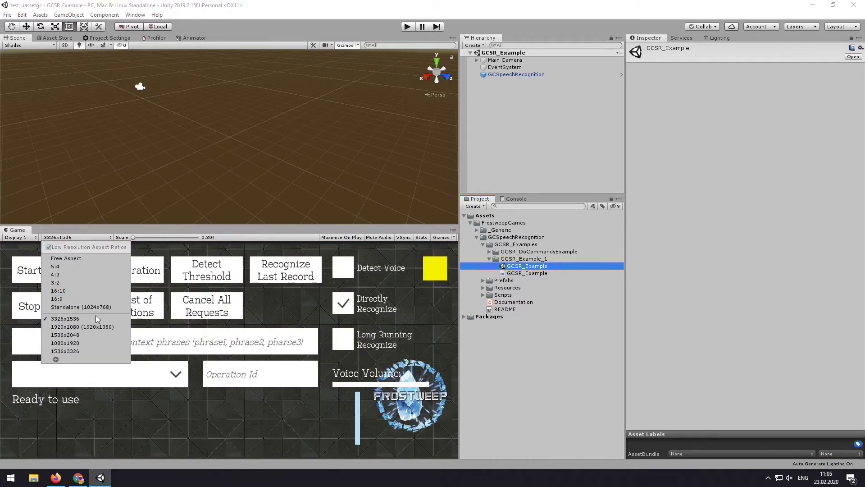
pyautogui.click(81, 327)
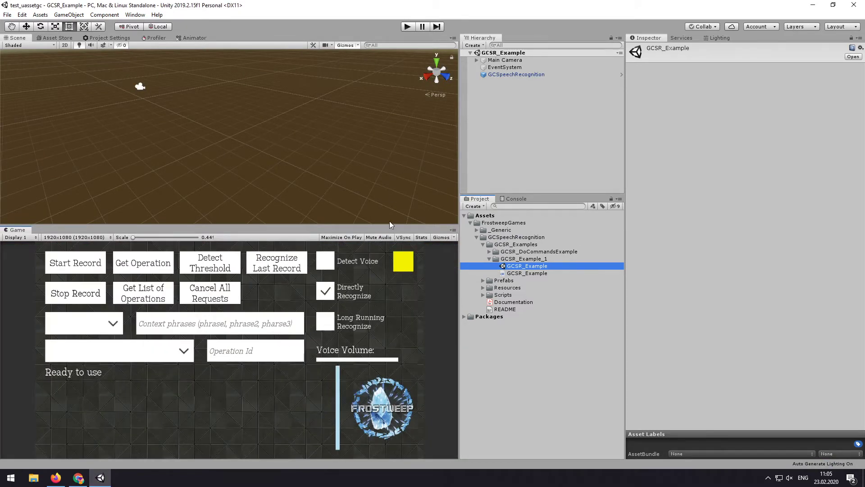
pyautogui.moveTo(389, 226); pyautogui.dragTo(393, 194)
pyautogui.click(517, 74)
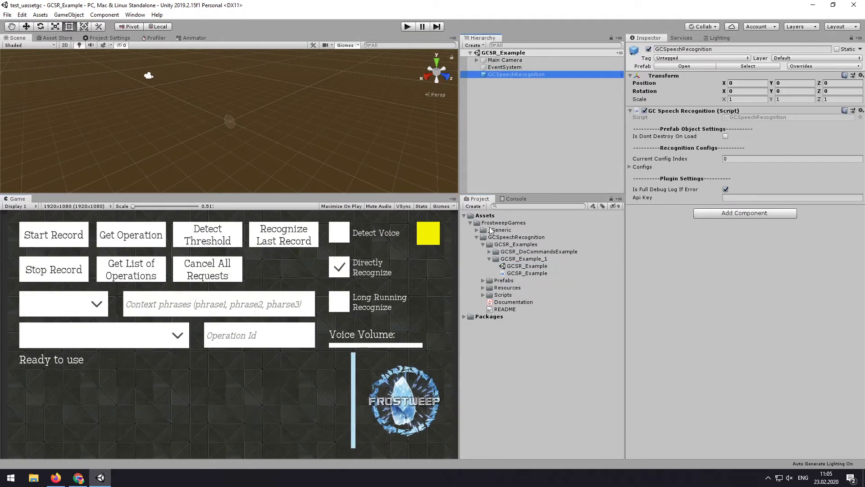
# Expand Configs, focus the empty Api Key field, then switch to the Chrome browser
pyautogui.click(642, 168)
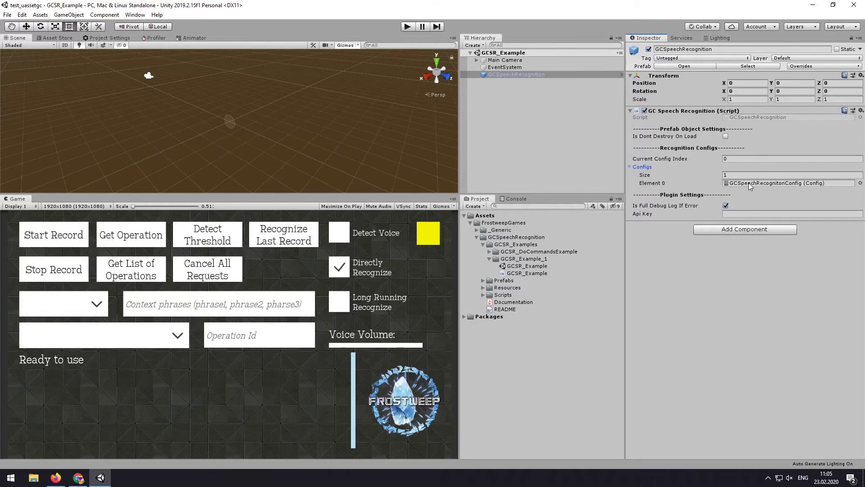
pyautogui.click(745, 214)
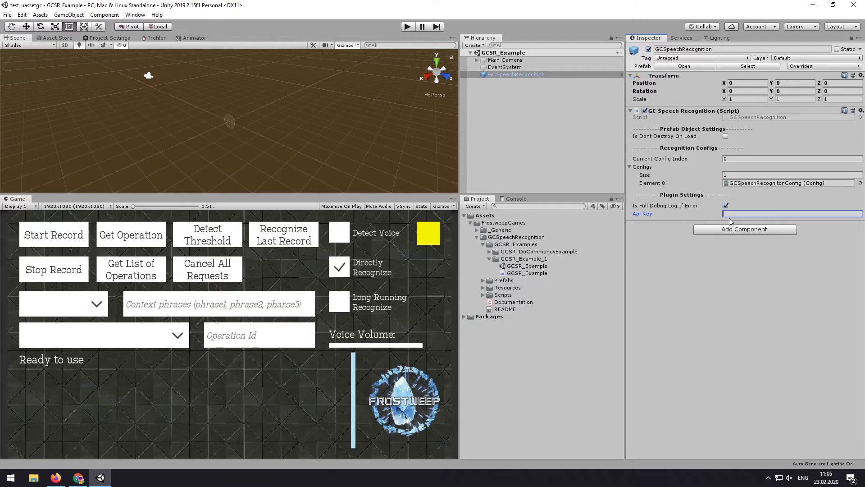
pyautogui.click(79, 478)
# Go to the asset-store project's Credentials page in Google Cloud Console
pyautogui.click(144, 24)
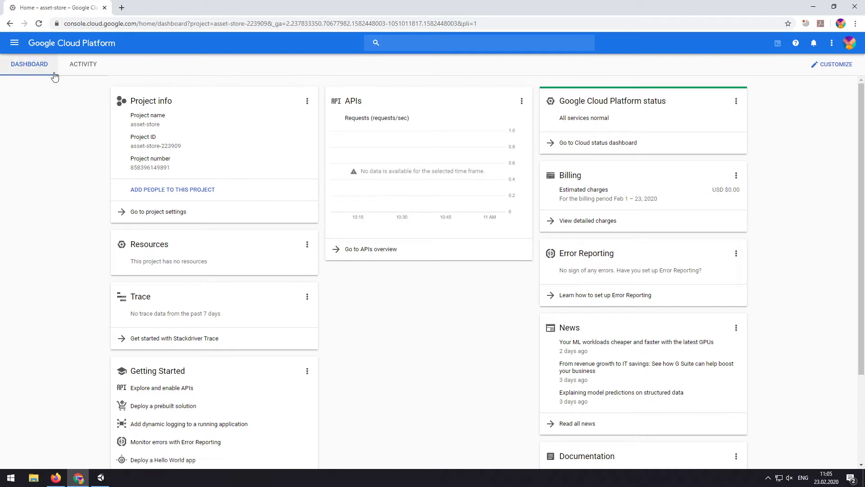
pyautogui.click(15, 43)
pyautogui.moveTo(52, 88)
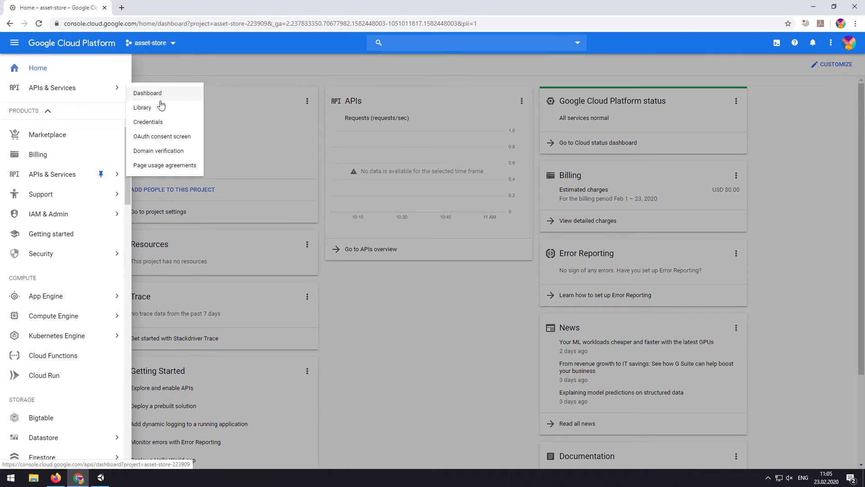
pyautogui.click(154, 122)
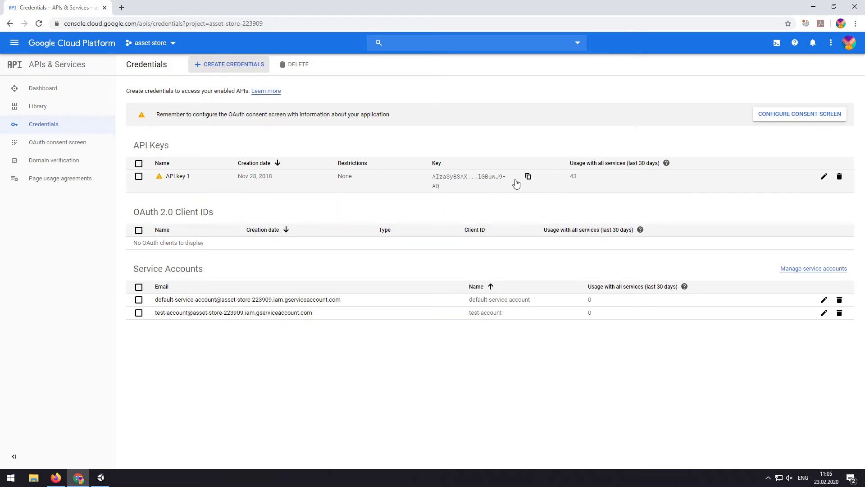
# Create a new API key and copy it to the clipboard
pyautogui.click(246, 70)
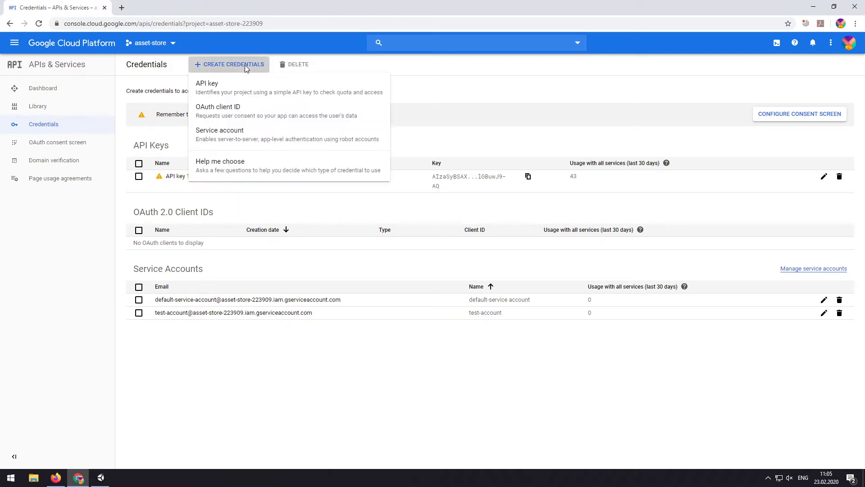
pyautogui.click(235, 93)
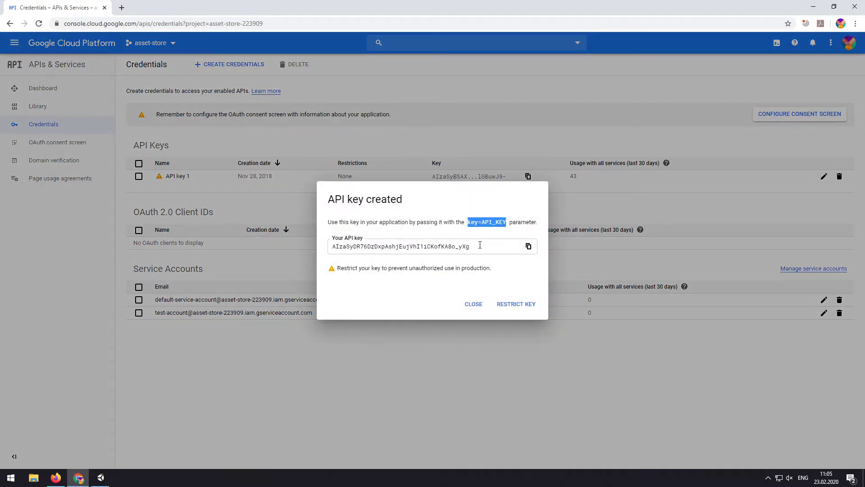
pyautogui.moveTo(347, 242); pyautogui.dragTo(496, 248)
pyautogui.click(529, 246)
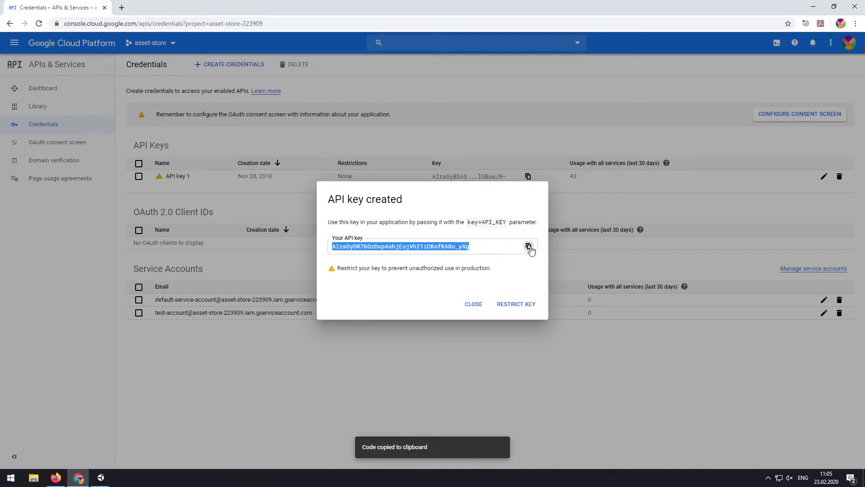
# Paste the copied key into GCSpeechRecognition's Api Key field in Unity
pyautogui.click(100, 478)
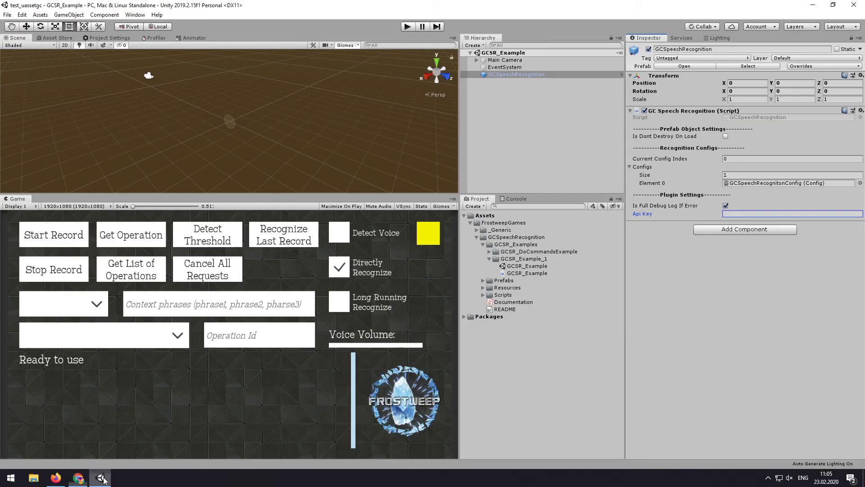
pyautogui.rightClick(761, 214)
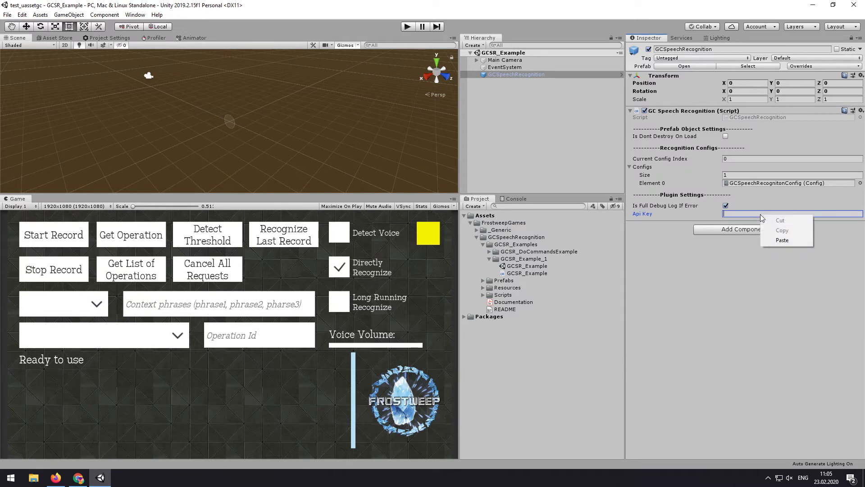
pyautogui.click(786, 240)
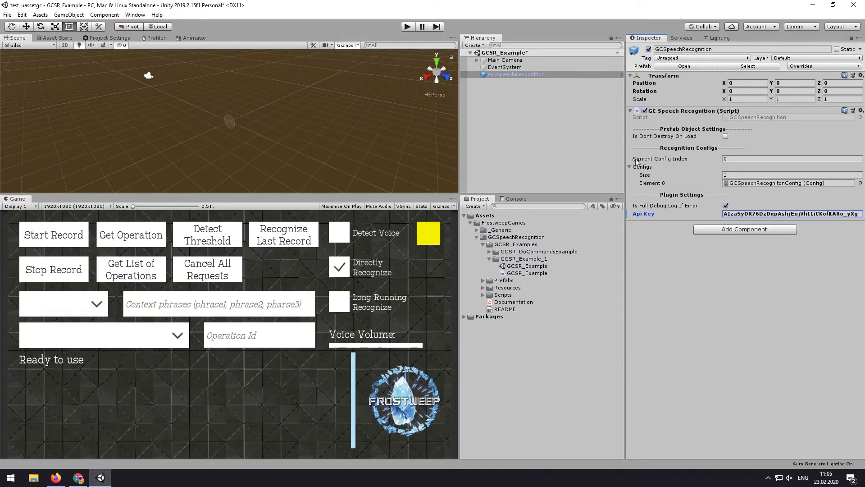
pyautogui.click(505, 75)
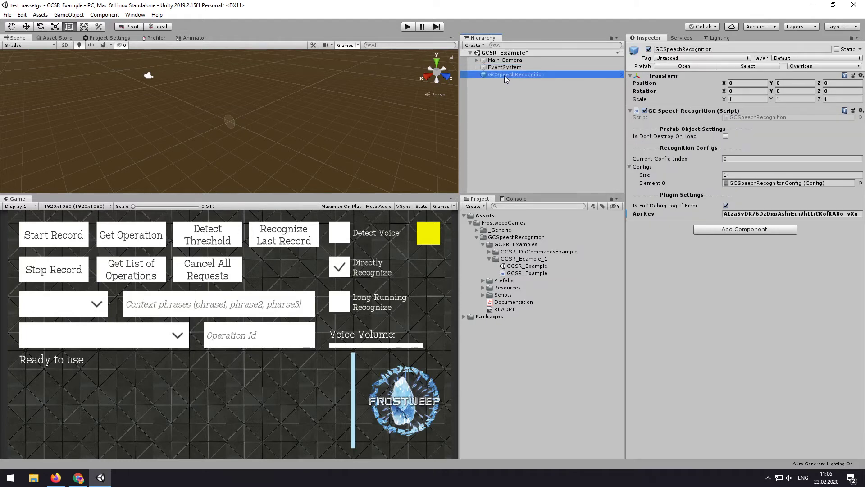
# Back in Chrome, close the API key created dialog
pyautogui.click(80, 477)
pyautogui.click(474, 303)
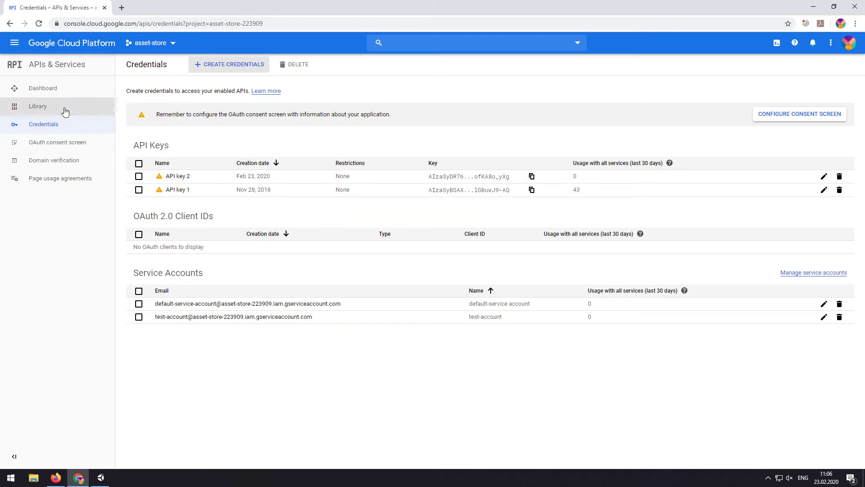
pyautogui.click(64, 106)
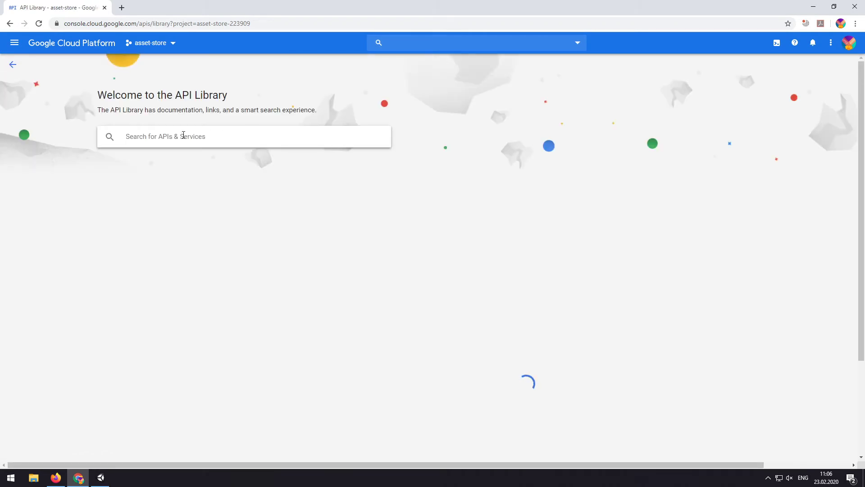
pyautogui.write('speecht')
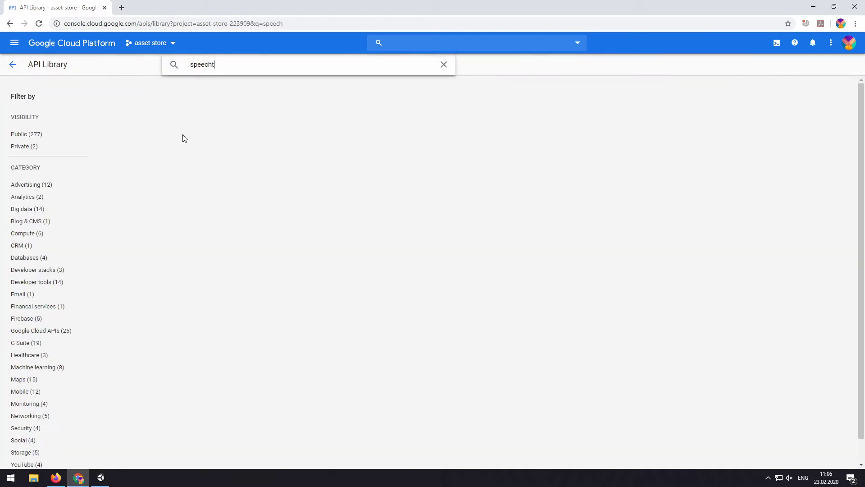
pyautogui.write('o')
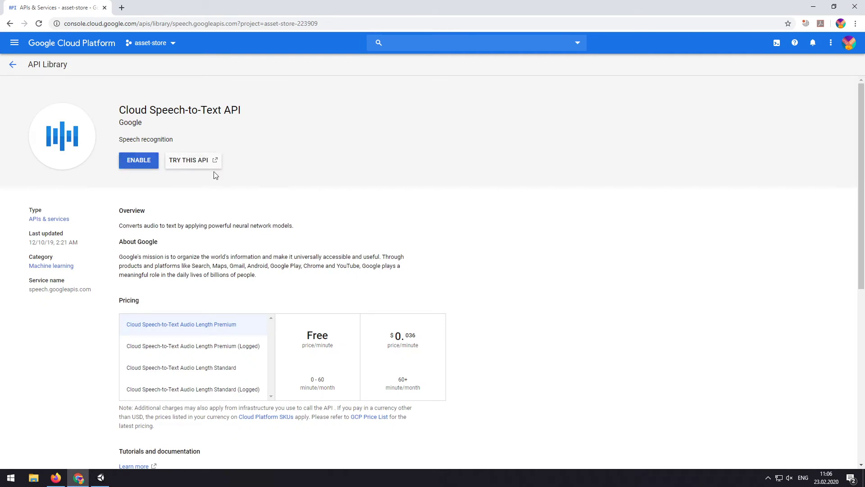
# Enable the Cloud Speech-to-Text API from the API Library
pyautogui.moveTo(187, 149); pyautogui.dragTo(120, 112)
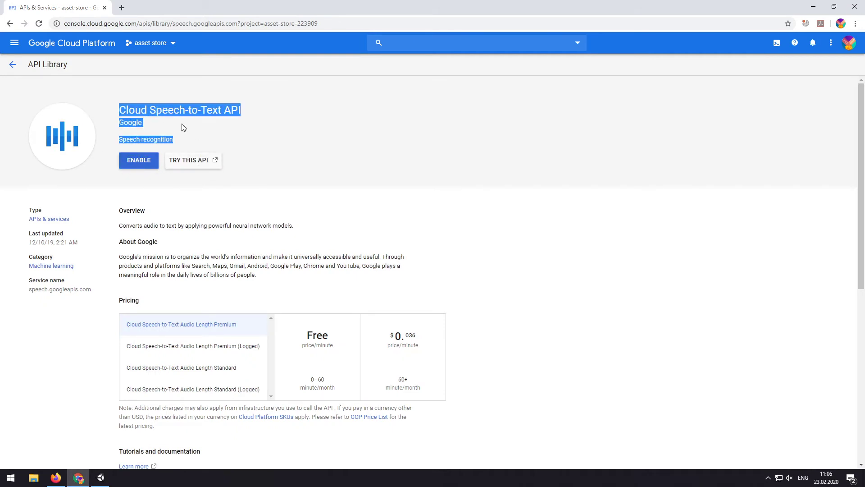
pyautogui.click(136, 165)
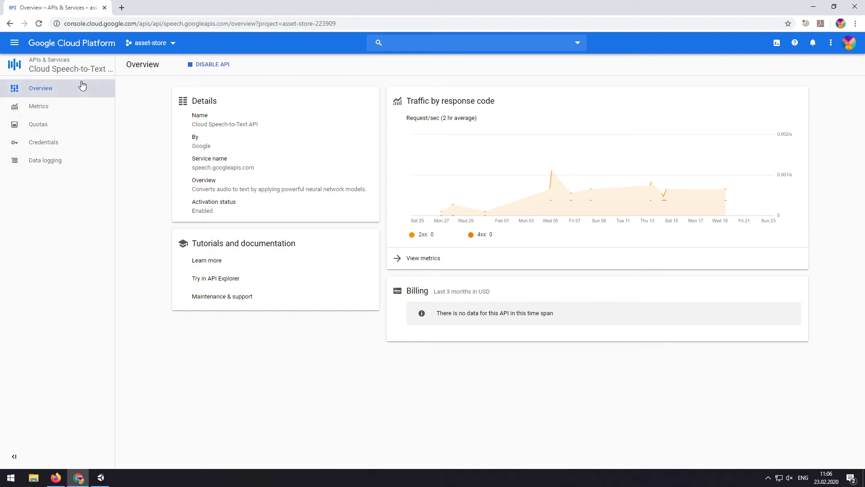
# Go to Billing and start a new billing account, selecting its name for replacement
pyautogui.click(14, 42)
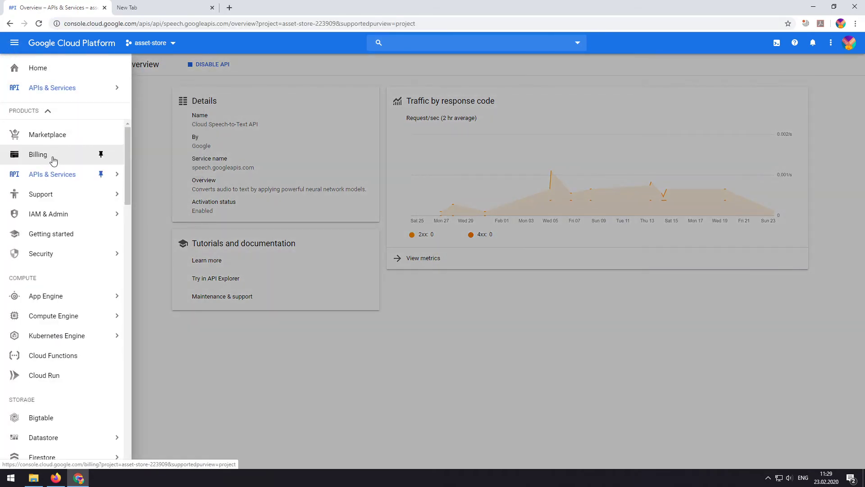
pyautogui.click(53, 162)
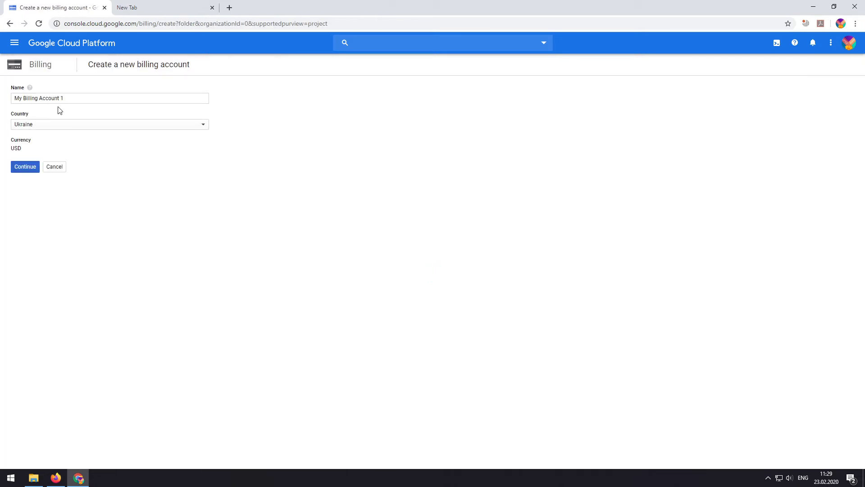
pyautogui.moveTo(66, 97); pyautogui.dragTo(1, 91)
pyautogui.write('T')
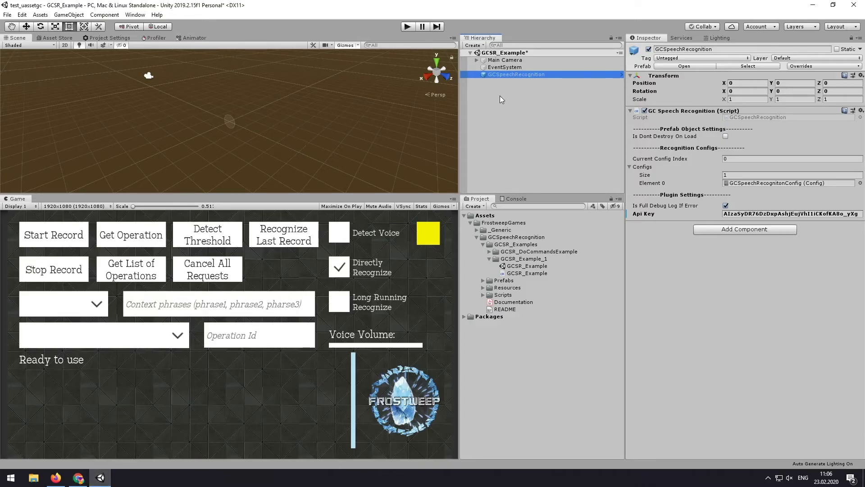
# Play the example scene, show the log messages, and detect the voice threshold
pyautogui.click(524, 80)
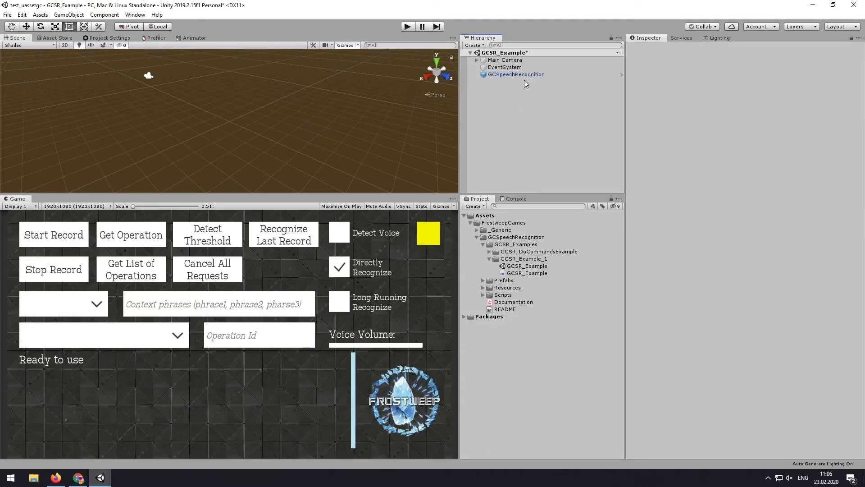
pyautogui.click(411, 27)
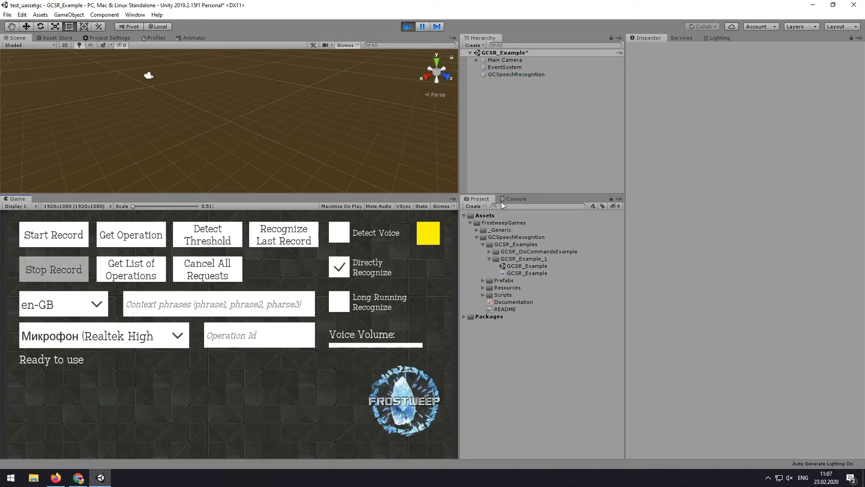
pyautogui.click(514, 199)
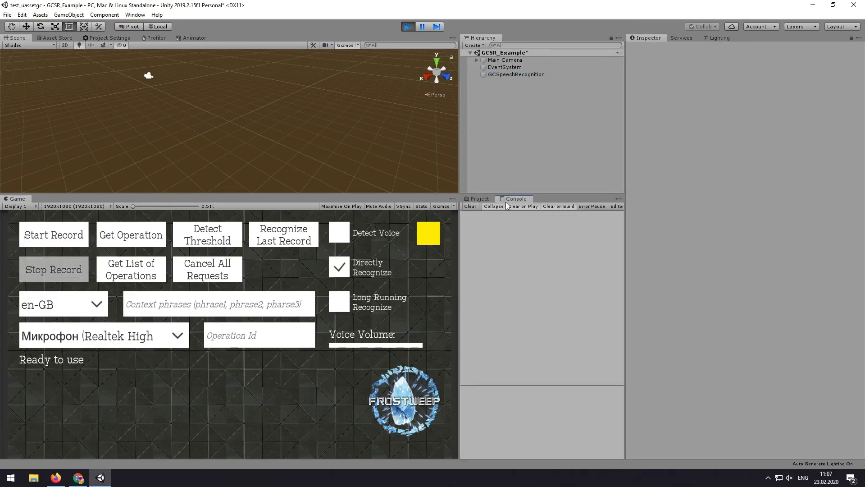
pyautogui.click(214, 237)
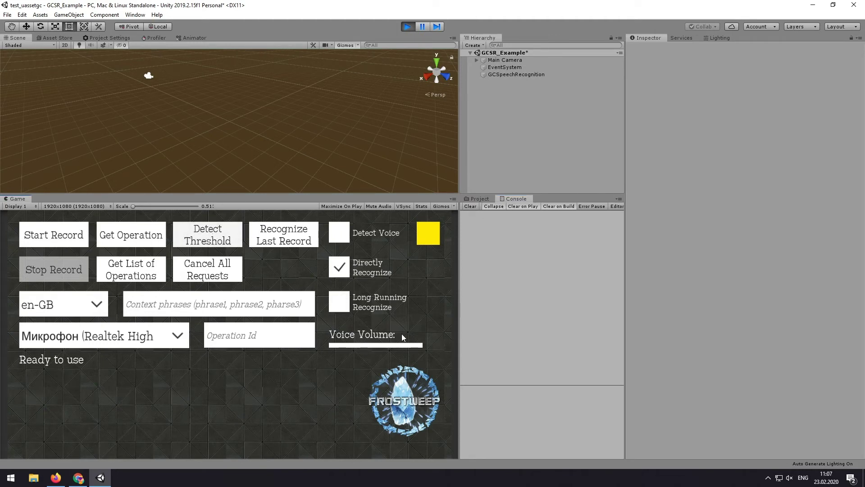
# Recalibrate the threshold, confirm 0.024565 in Resources/GCSpeechRecognitonConfig, and open the language list
pyautogui.click(483, 200)
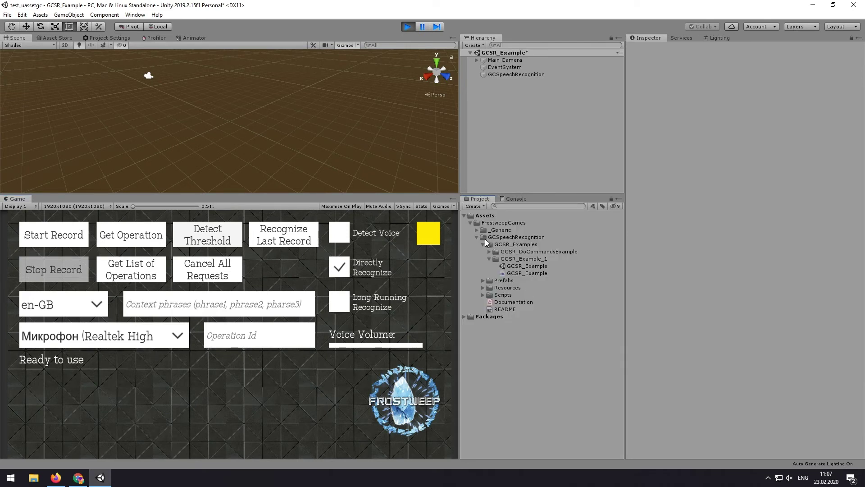
pyautogui.click(482, 287)
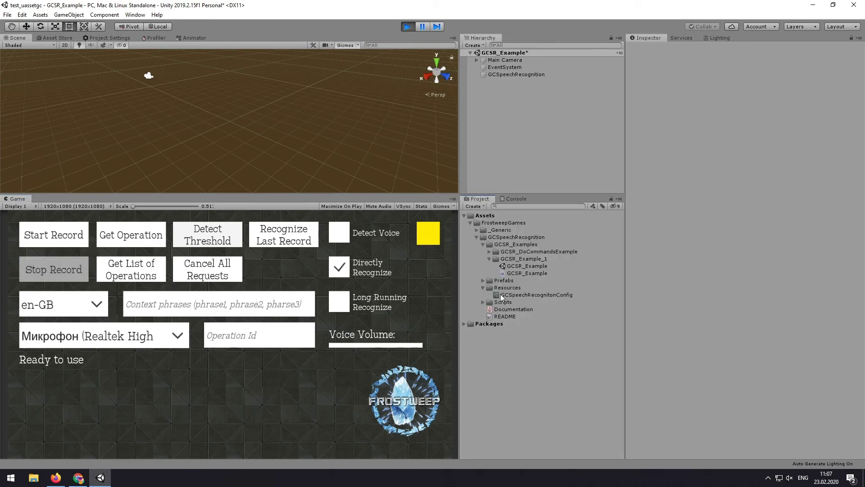
pyautogui.click(498, 296)
pyautogui.click(755, 76)
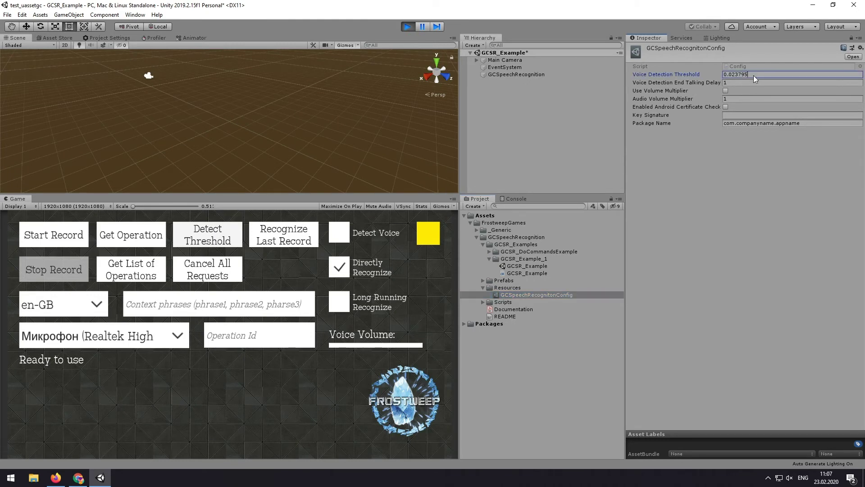
pyautogui.click(733, 187)
pyautogui.click(210, 234)
pyautogui.click(755, 76)
pyautogui.click(610, 126)
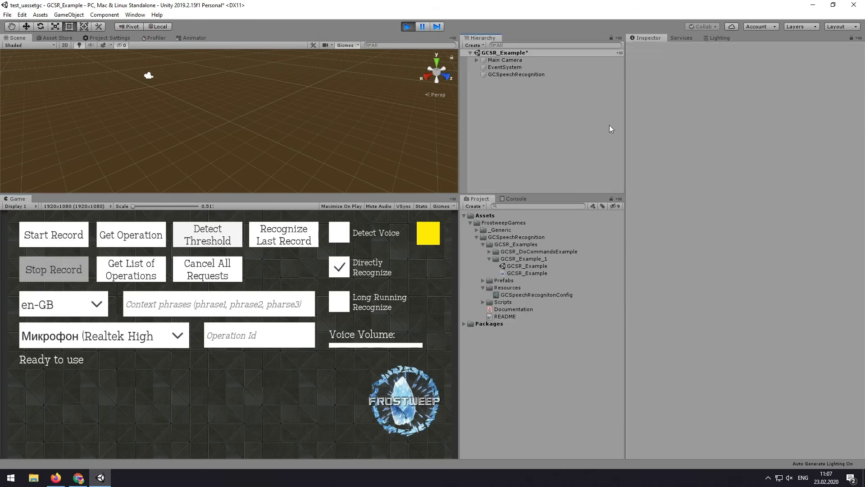
pyautogui.click(535, 295)
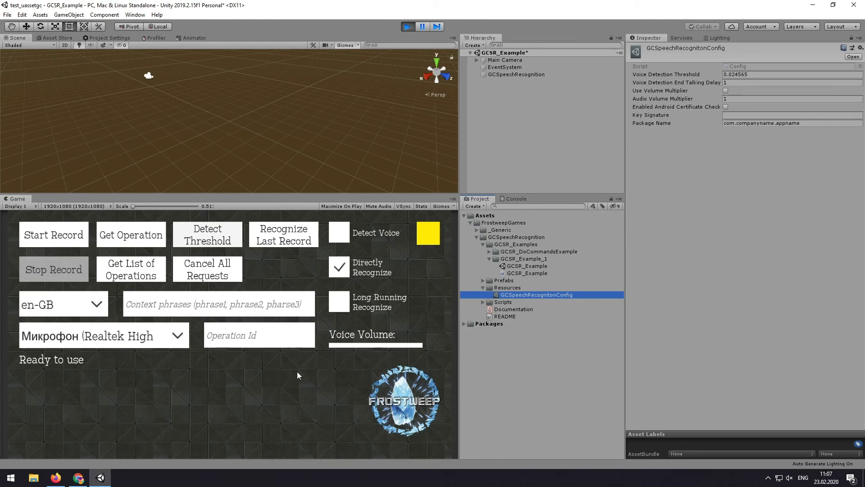
pyautogui.click(95, 306)
pyautogui.moveTo(112, 324); pyautogui.dragTo(110, 348)
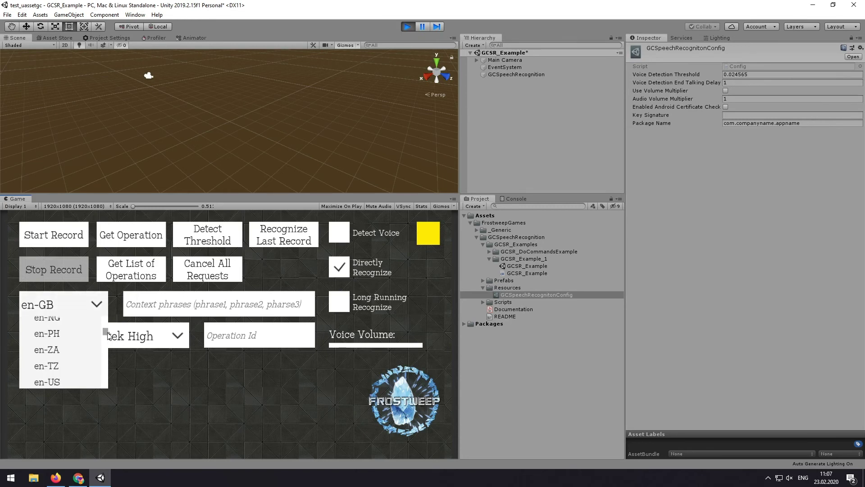
pyautogui.moveTo(110, 349); pyautogui.dragTo(108, 312)
# Keep en-GB, record 'hello world' until it is recognized with word timings, then stop Play mode
pyautogui.click(204, 412)
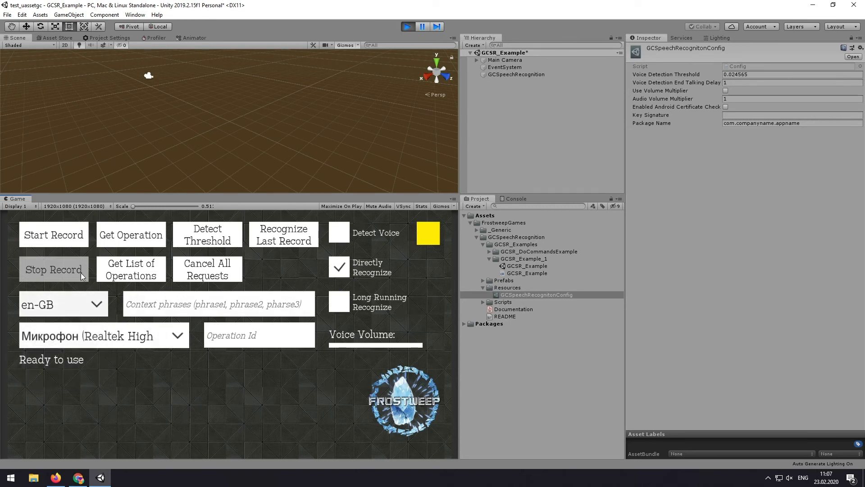
pyautogui.click(54, 232)
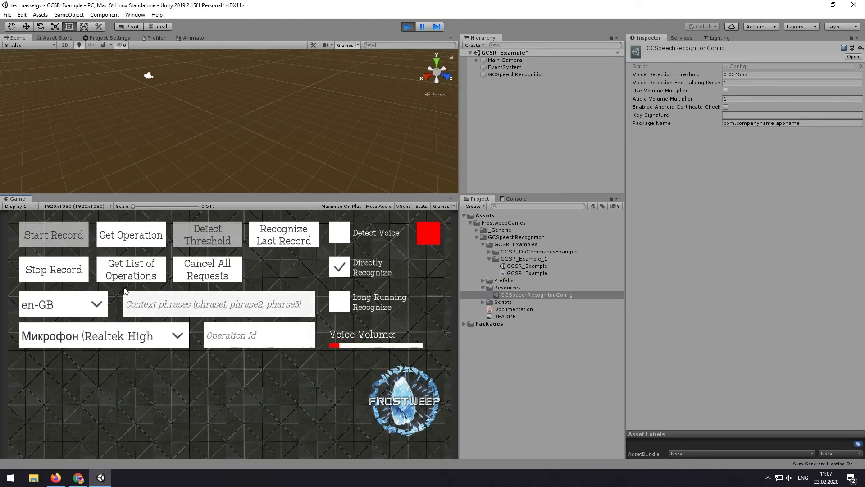
pyautogui.click(63, 270)
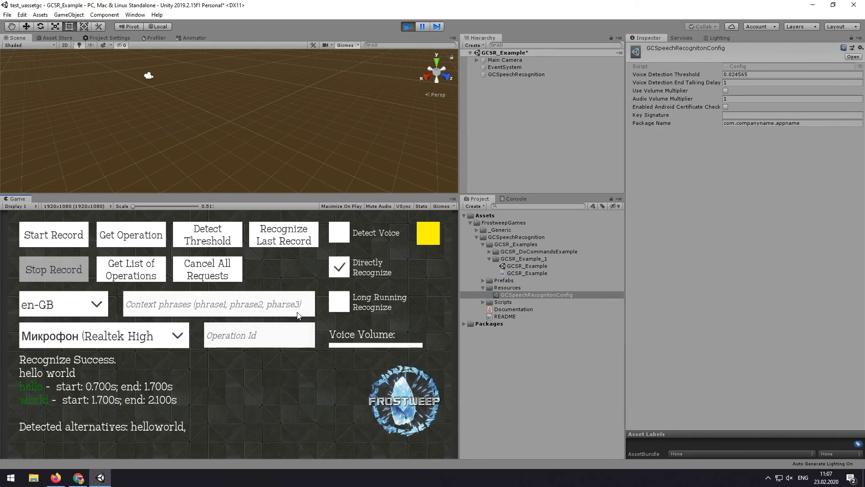
pyautogui.click(410, 28)
# Delete the Api Key from the GCSpeechRecognition object in the Inspector
pyautogui.click(521, 74)
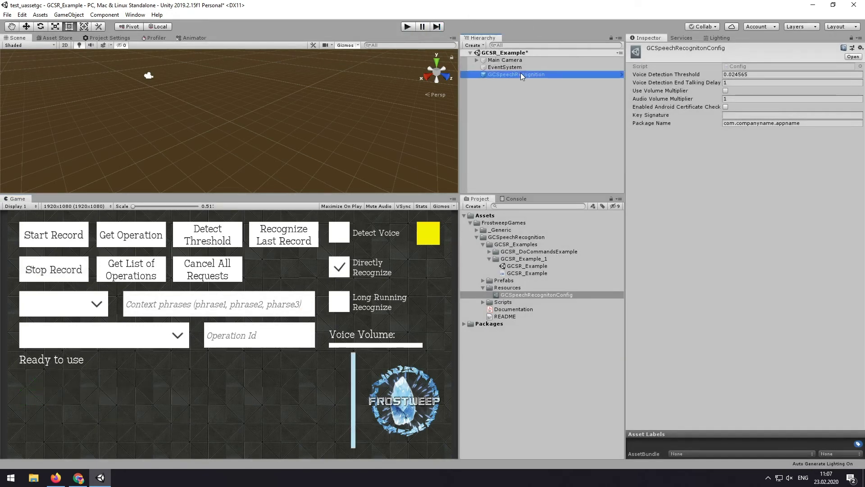
pyautogui.click(764, 215)
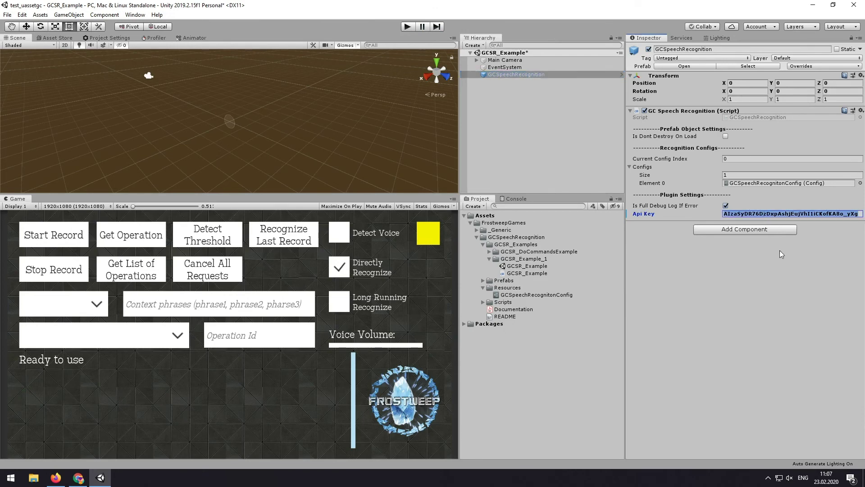
pyautogui.press('BackSpace')
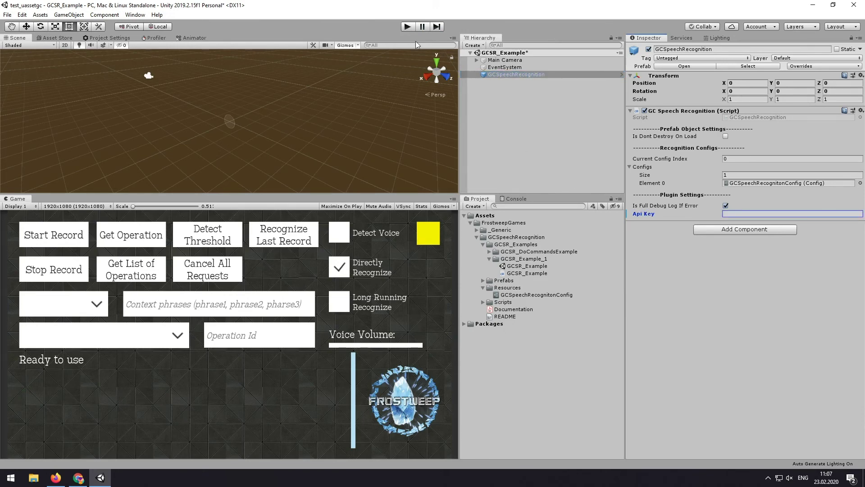
# Run the scene and record speech, which fails with a 403 missing-API-key error, then stop playing
pyautogui.click(409, 26)
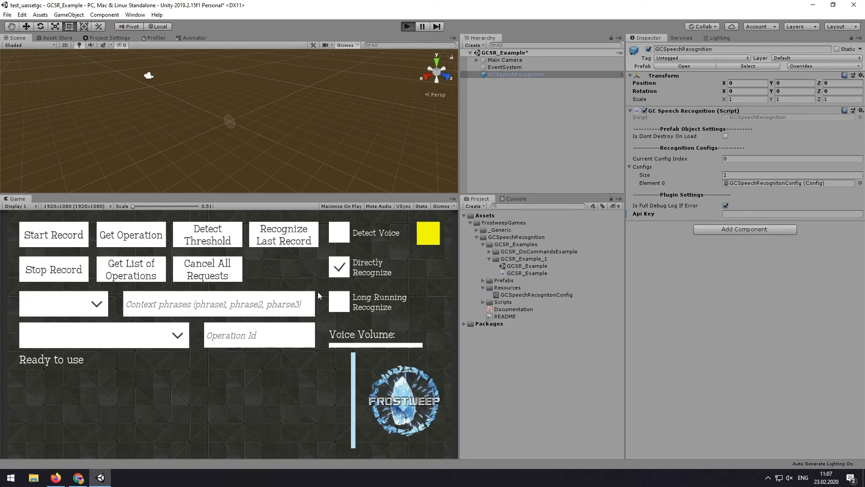
pyautogui.click(58, 240)
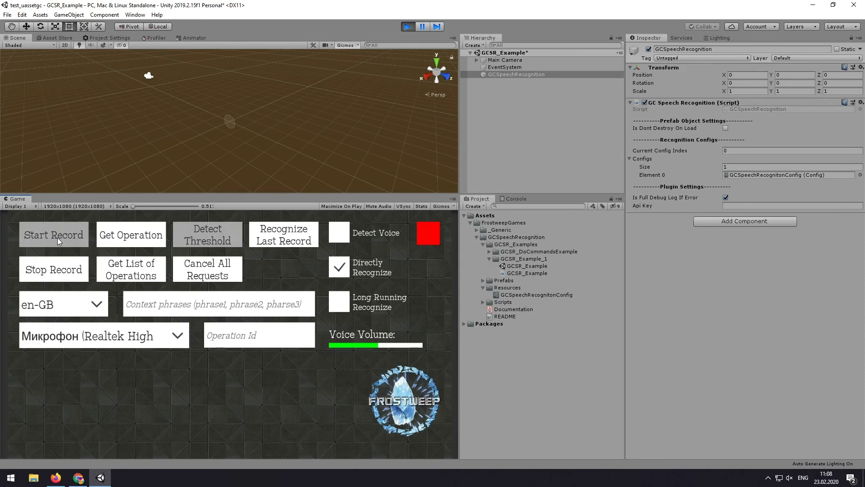
pyautogui.click(52, 275)
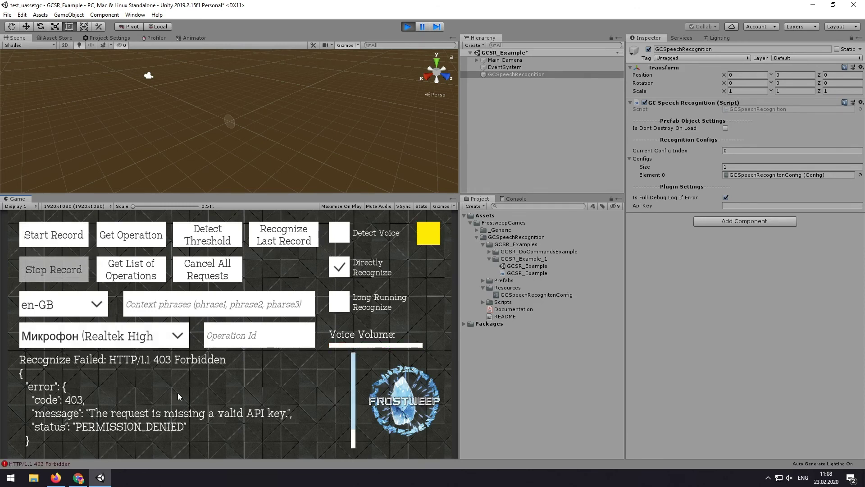
pyautogui.scroll(-2, 354, 375)
pyautogui.scroll(2, 357, 399)
pyautogui.scroll(-1, 169, 417)
pyautogui.scroll(1, 156, 423)
pyautogui.click(409, 28)
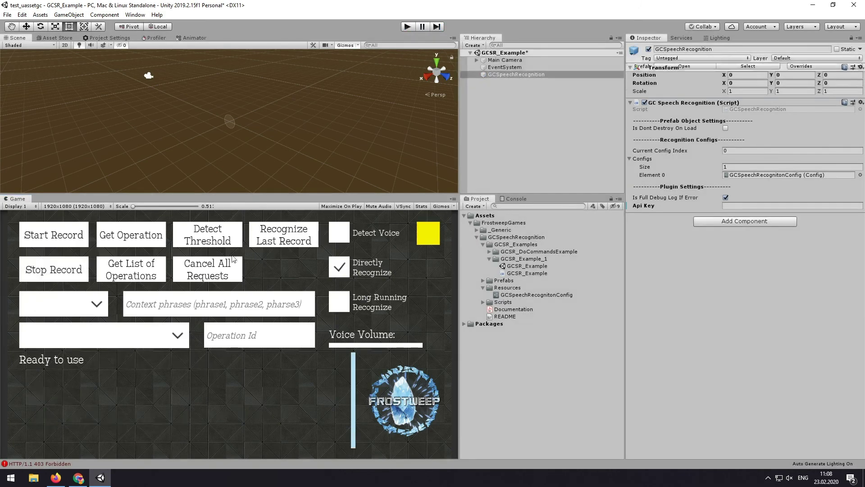
# Copy API key 2 from the project's Credentials list in Google Cloud Console
pyautogui.click(79, 478)
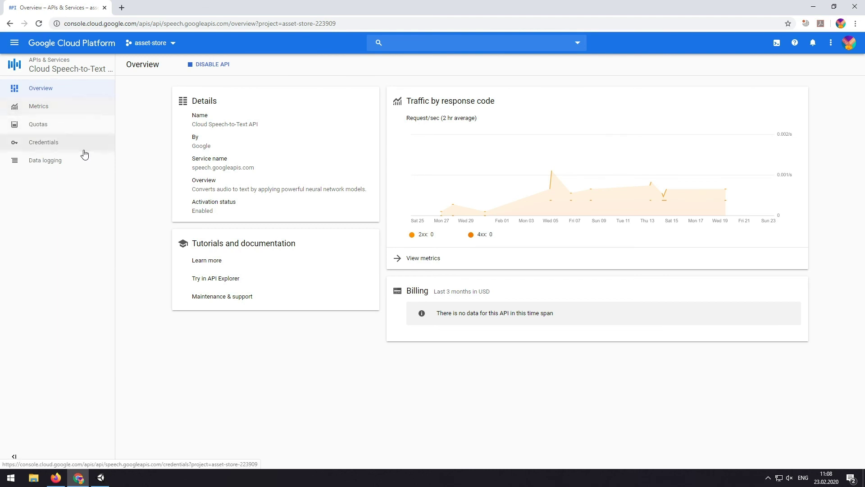
pyautogui.click(44, 142)
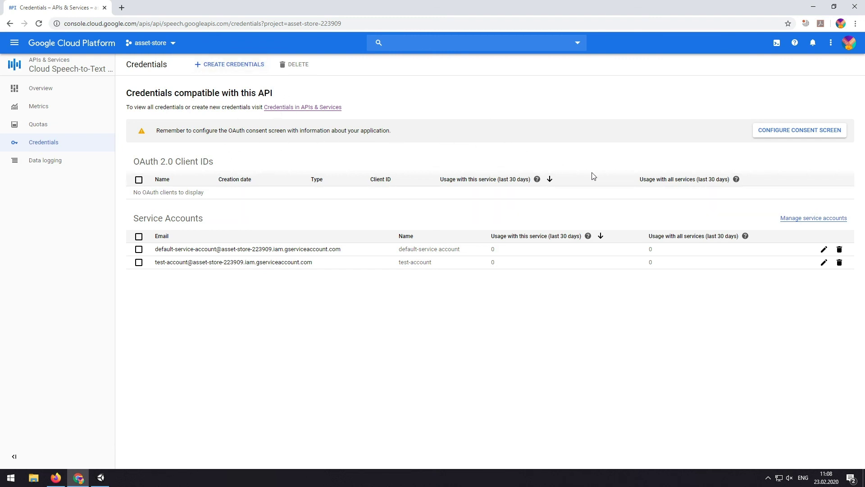
pyautogui.click(303, 108)
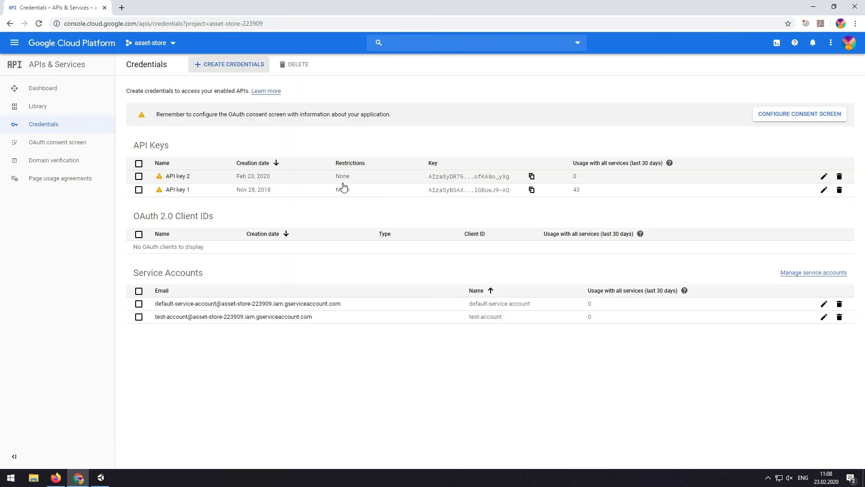
pyautogui.click(408, 179)
pyautogui.click(532, 177)
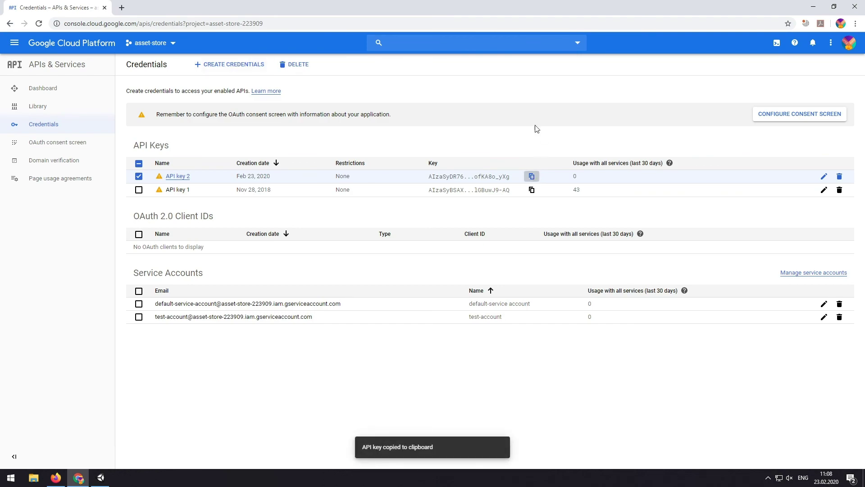
pyautogui.click(100, 478)
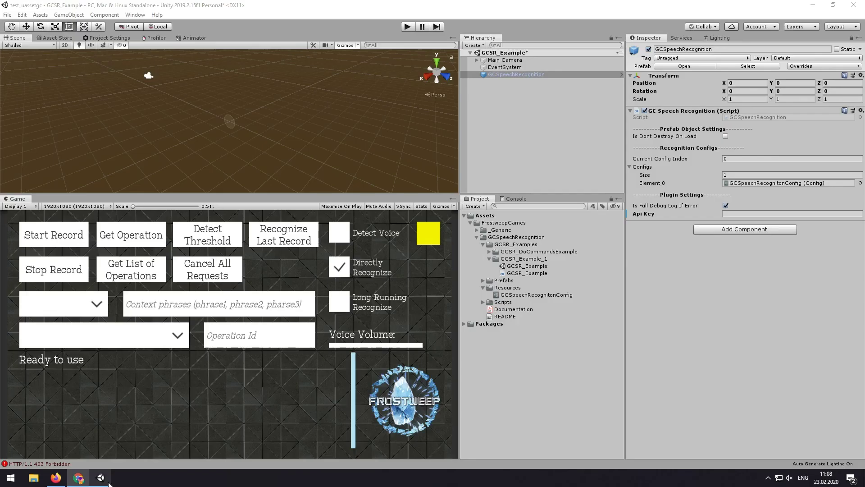
# Paste API key 2 into the GCSpeechRecognition Api Key field via the right-click menu
pyautogui.click(741, 218)
pyautogui.rightClick(749, 219)
pyautogui.click(757, 238)
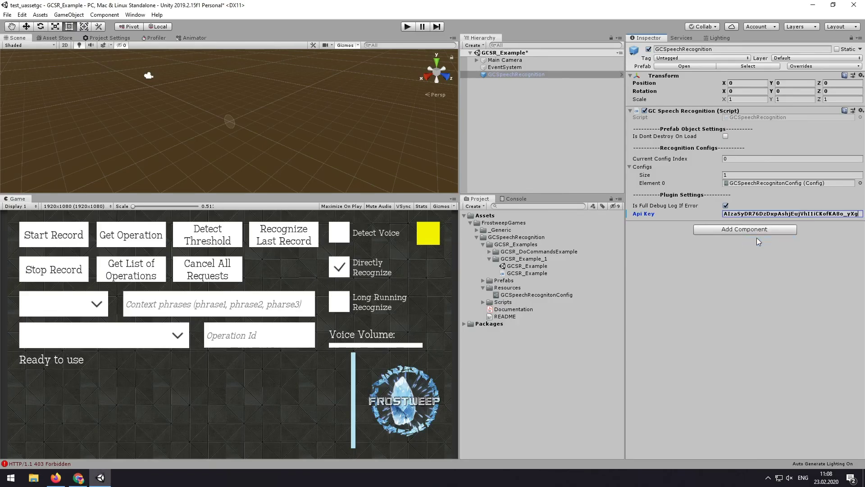